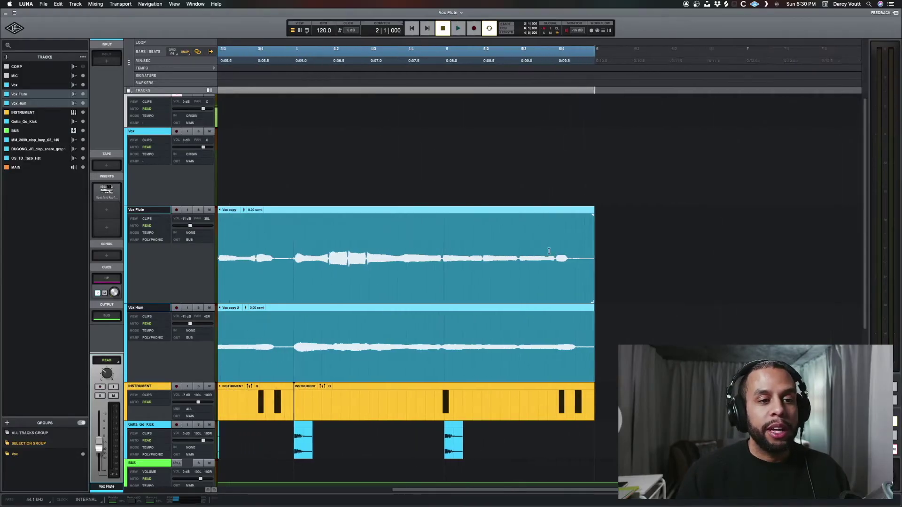
# Step: Select a short snapped passage near the start of bar 2 across the Vox Flute and Vox Hum clips, and clear the selection
pyautogui.scroll(-3, 548, 250)
pyautogui.hscroll(-5, 549, 251)
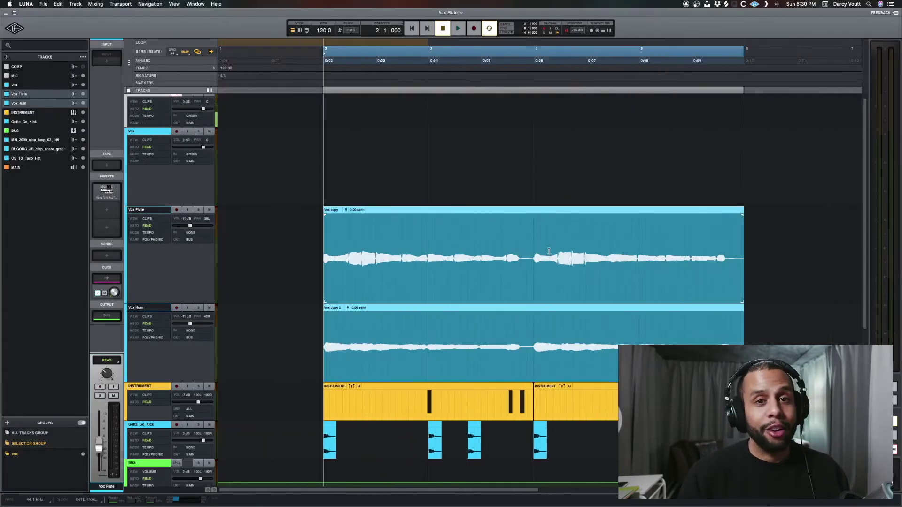
pyautogui.click(547, 252)
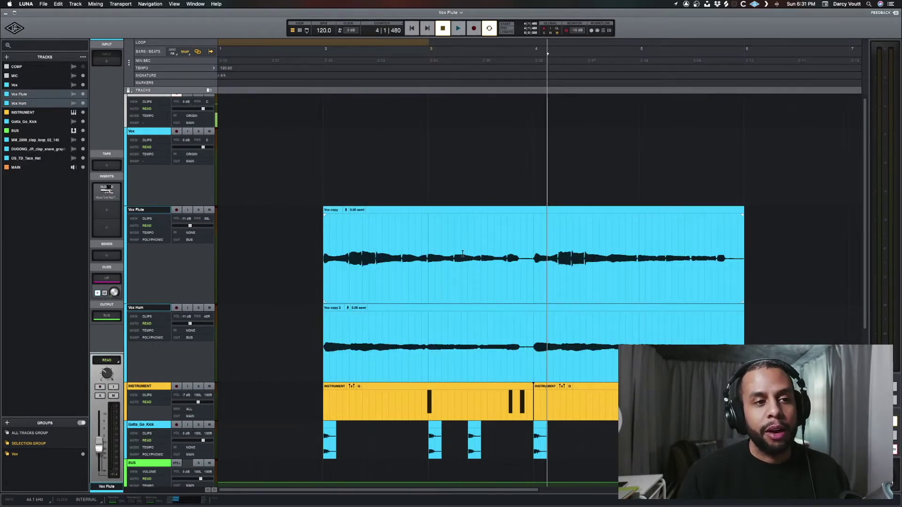
pyautogui.moveTo(328, 222); pyautogui.dragTo(375, 197)
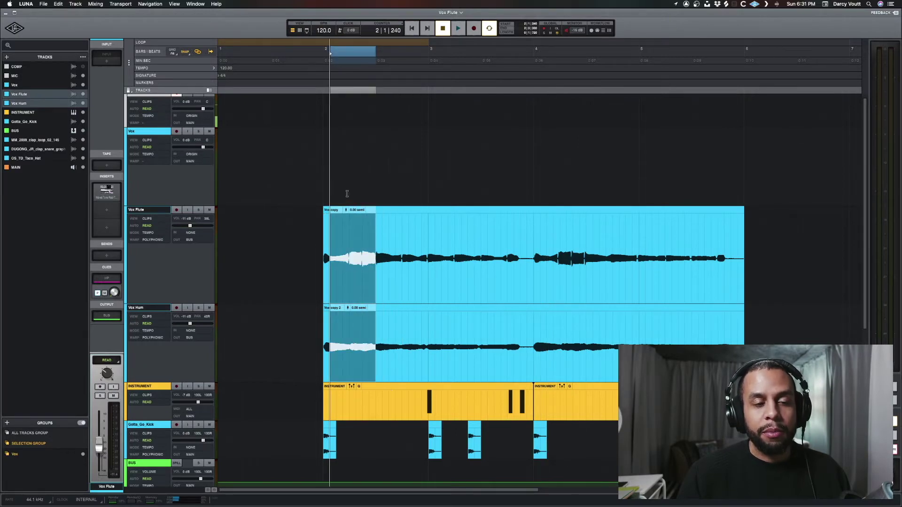
pyautogui.click(335, 229)
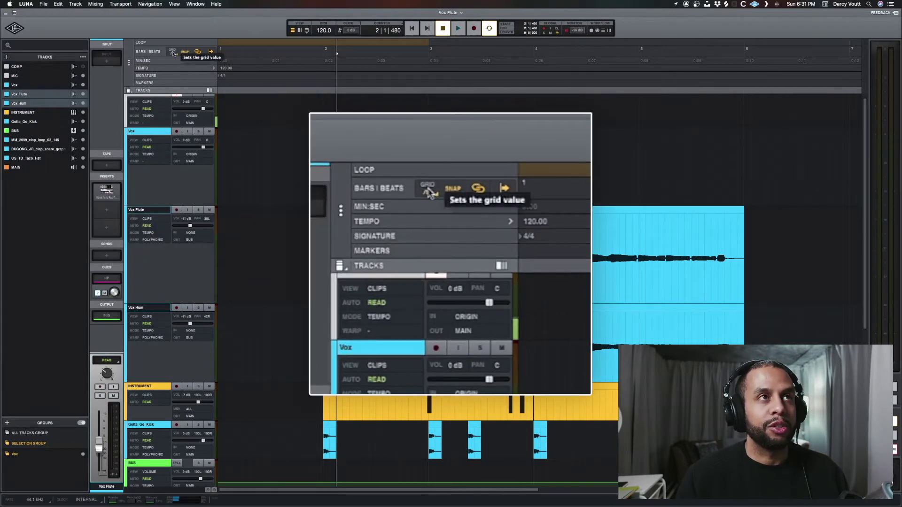
# Step: Review the available grid values and snap types, turning snap off and back on
pyautogui.click(172, 52)
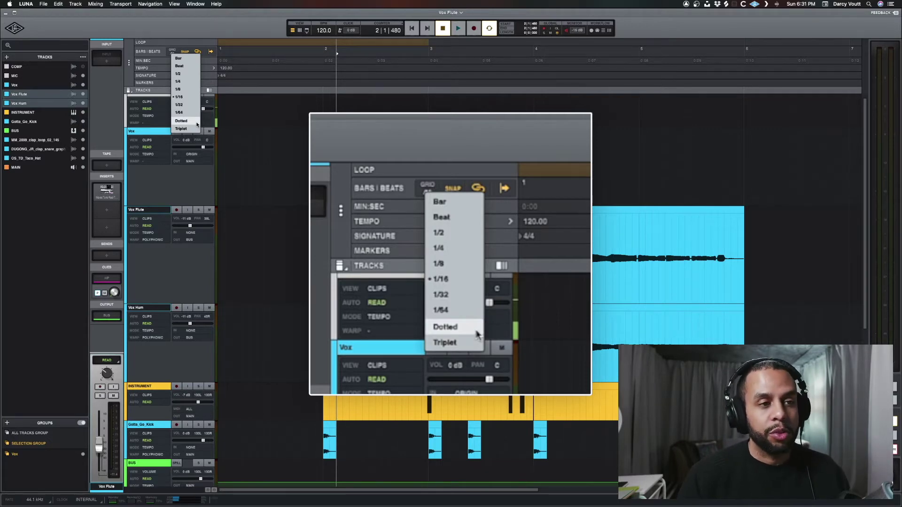
pyautogui.click(181, 35)
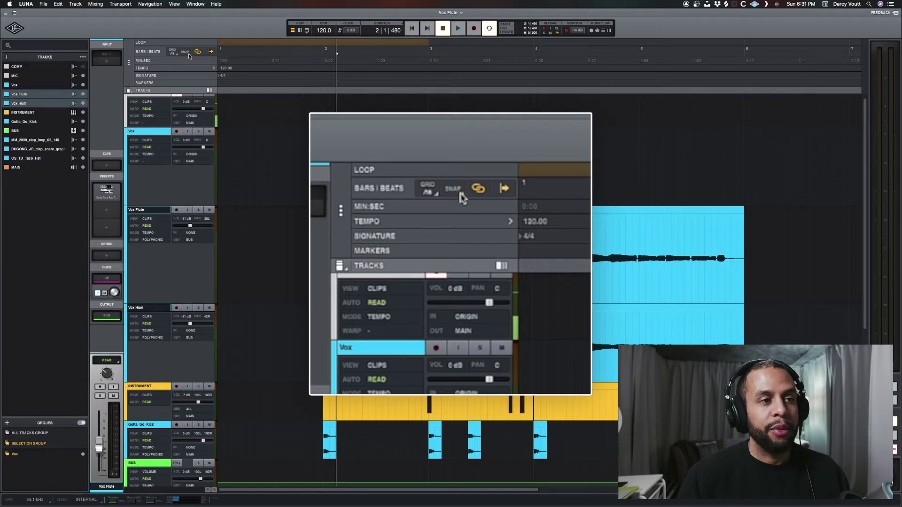
pyautogui.click(187, 53)
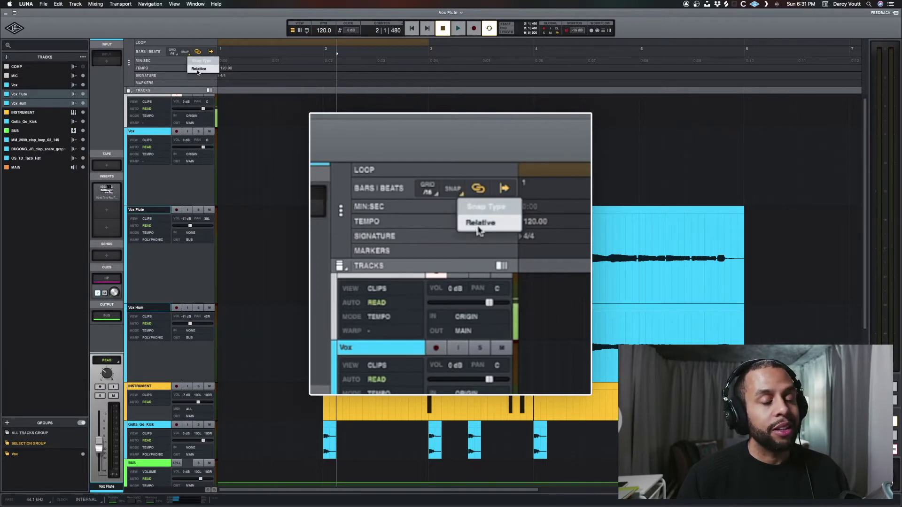
pyautogui.click(187, 50)
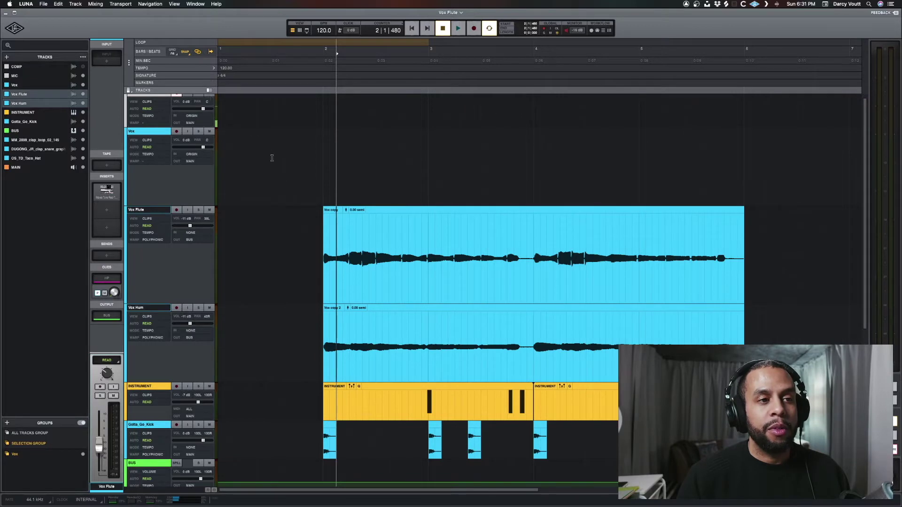
# Step: Place the edit cursor at bar 2 on the Vox Flute track and set the grid value to Bar
pyautogui.click(304, 173)
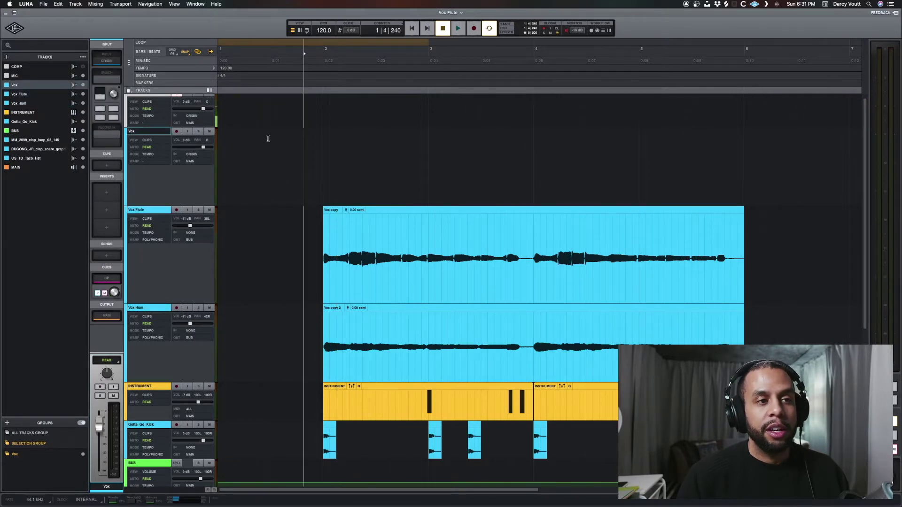
pyautogui.scroll(1, 341, 221)
pyautogui.scroll(3, 342, 220)
pyautogui.click(366, 241)
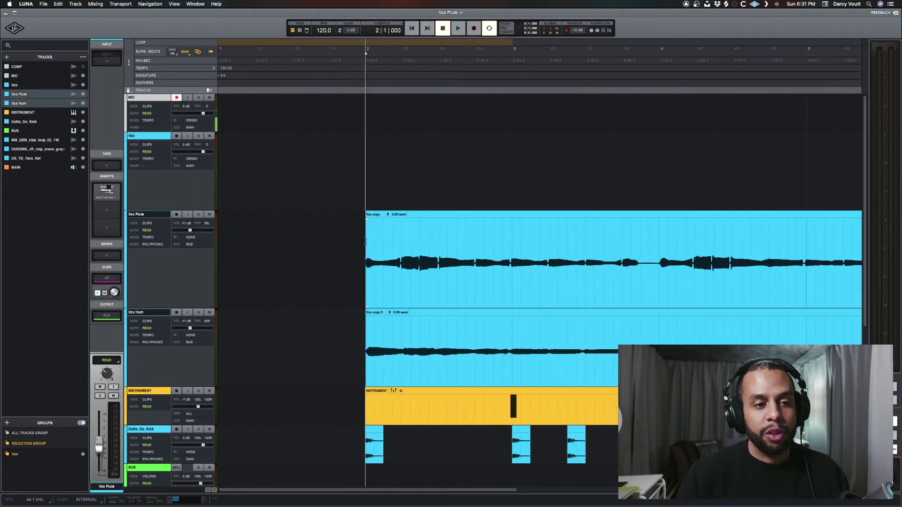
pyautogui.click(173, 53)
pyautogui.click(181, 63)
# Step: Select bars 2 and 3 across the grouped Vox Flute and Vox Hum clips
pyautogui.moveTo(328, 231); pyautogui.dragTo(470, 248)
pyautogui.click(452, 235)
pyautogui.click(350, 240)
pyautogui.click(469, 248)
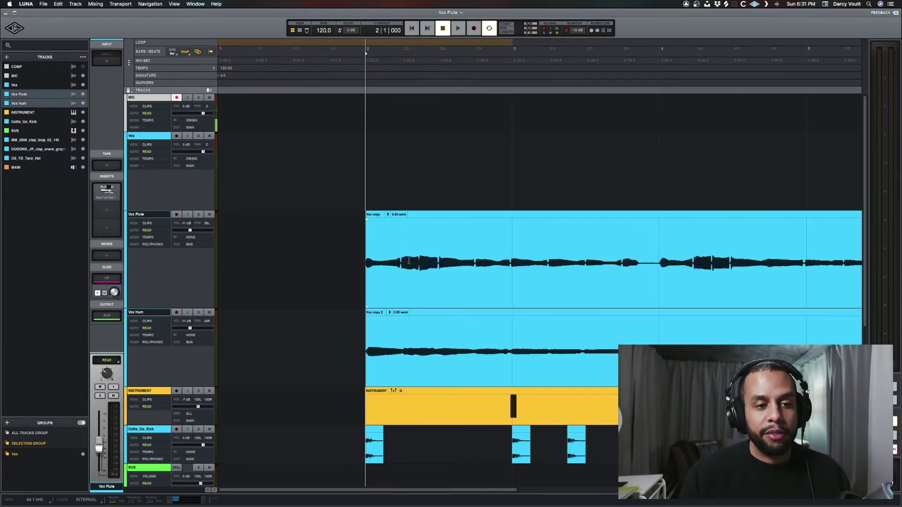
pyautogui.moveTo(406, 259); pyautogui.dragTo(654, 277)
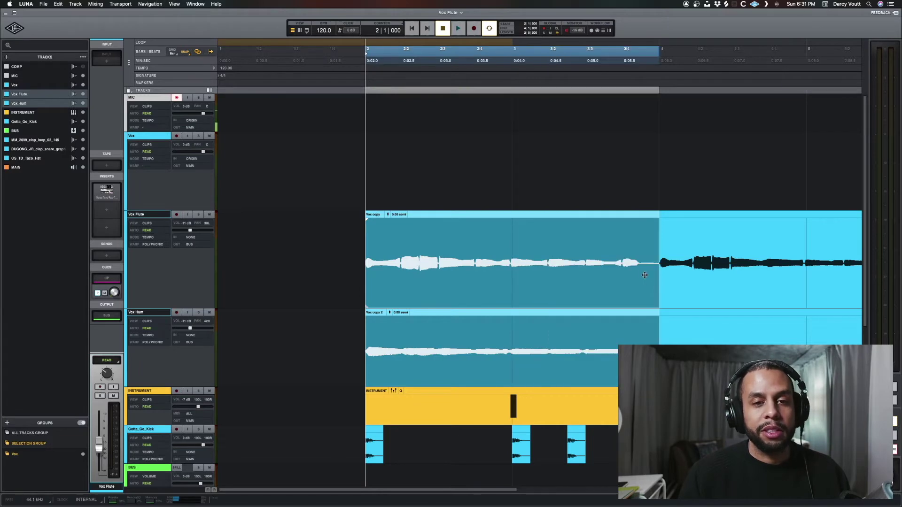
# Step: Suspend the track groups and select only bar 2 of the Vox Flute clip
pyautogui.press('shift+super+g')
pyautogui.moveTo(317, 227); pyautogui.dragTo(464, 243)
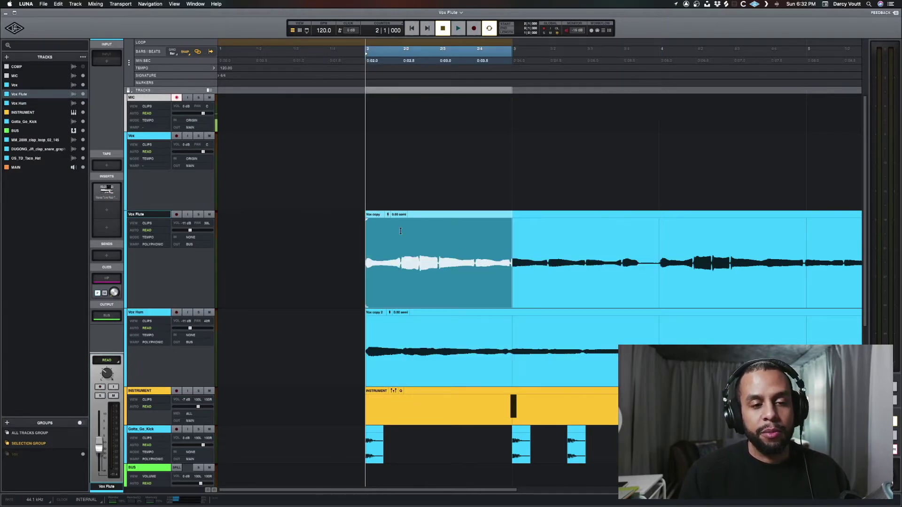
# Step: Copy the selected Vox Flute bar to bar 7 and delete the pasted clip
pyautogui.scroll(-3, 409, 231)
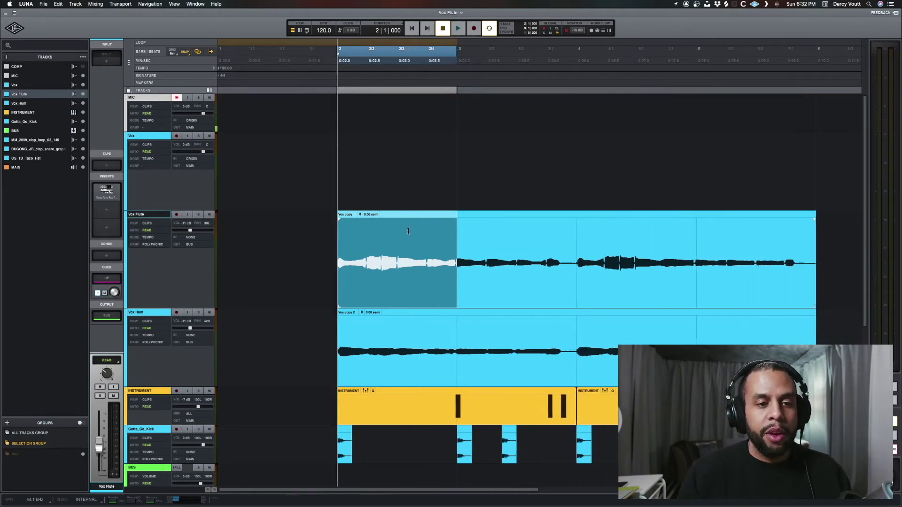
pyautogui.hscroll(5, 408, 231)
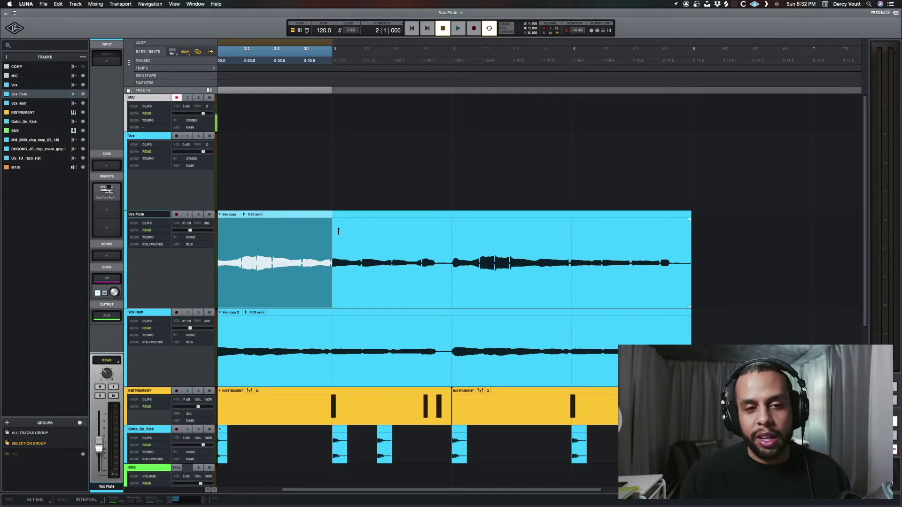
pyautogui.scroll(-3, 350, 232)
pyautogui.scroll(-1, 366, 252)
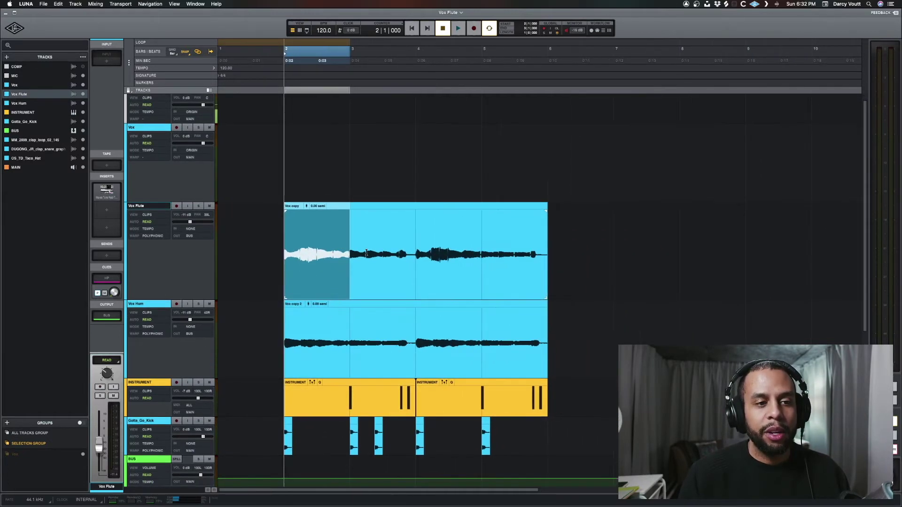
pyautogui.click(602, 254)
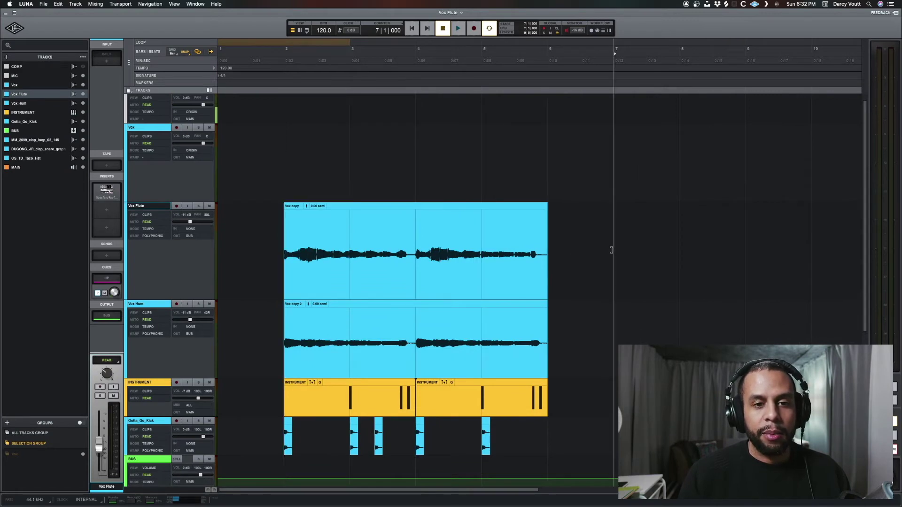
pyautogui.press('super+v')
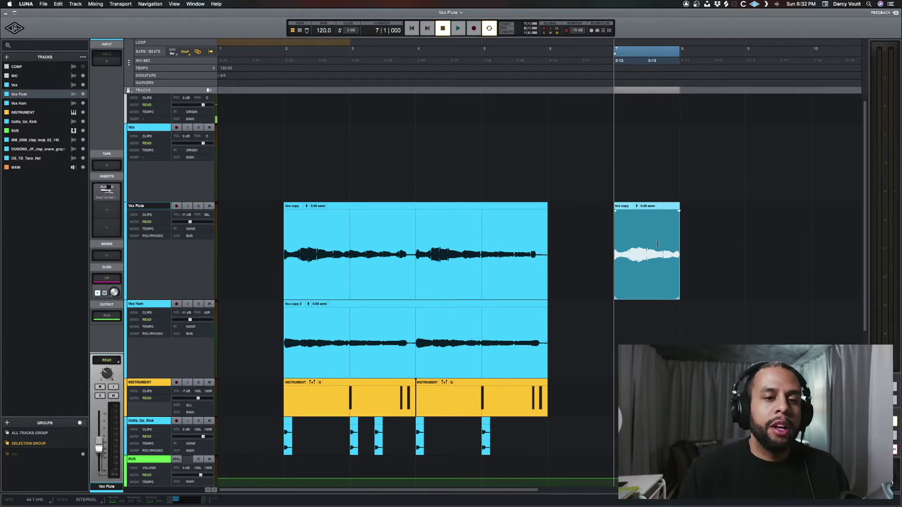
pyautogui.press('Delete')
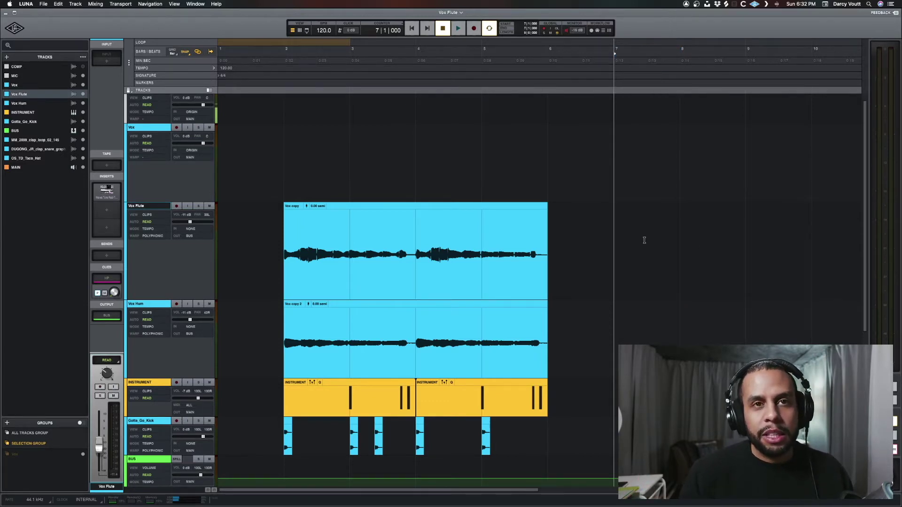
# Step: Select bar 5 of the Vox Flute clip, snapped to the bar grid
pyautogui.moveTo(547, 248); pyautogui.dragTo(566, 256)
pyautogui.press('t')
pyautogui.press('t')
pyautogui.press('t')
pyautogui.press('t')
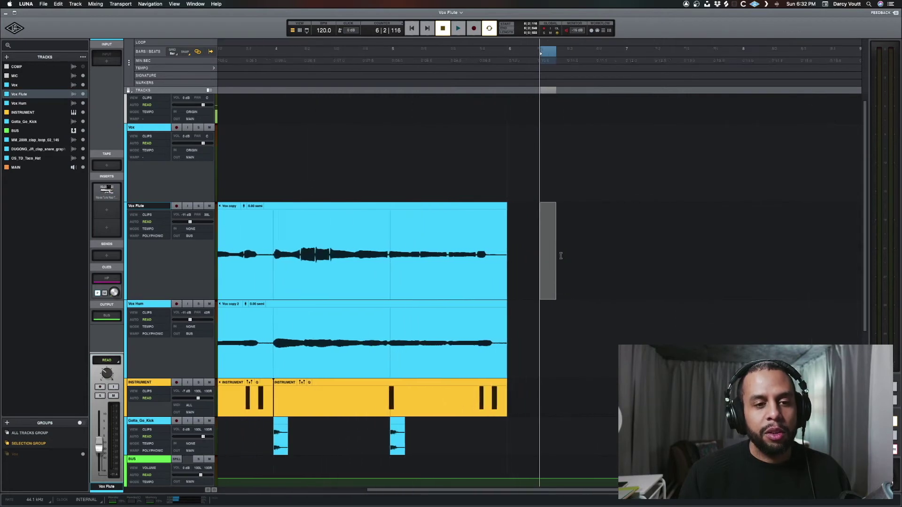
pyautogui.click(527, 256)
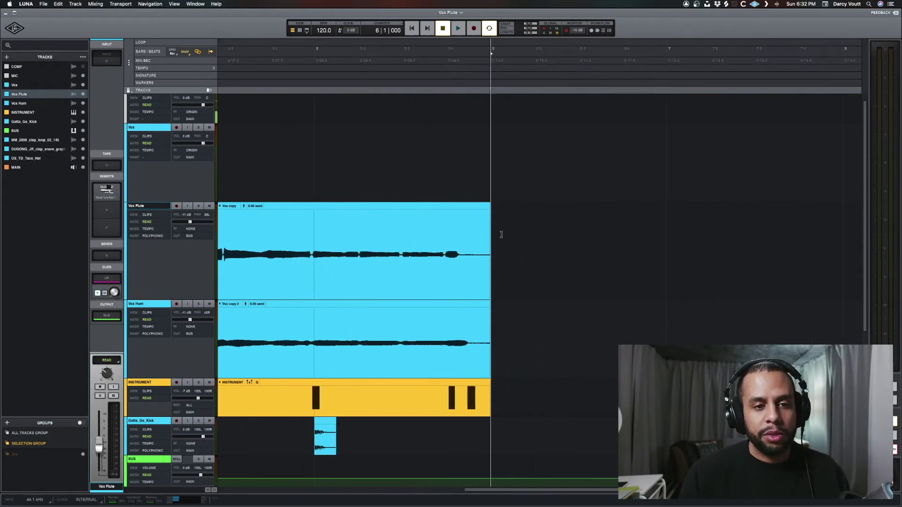
pyautogui.moveTo(496, 237); pyautogui.dragTo(373, 233)
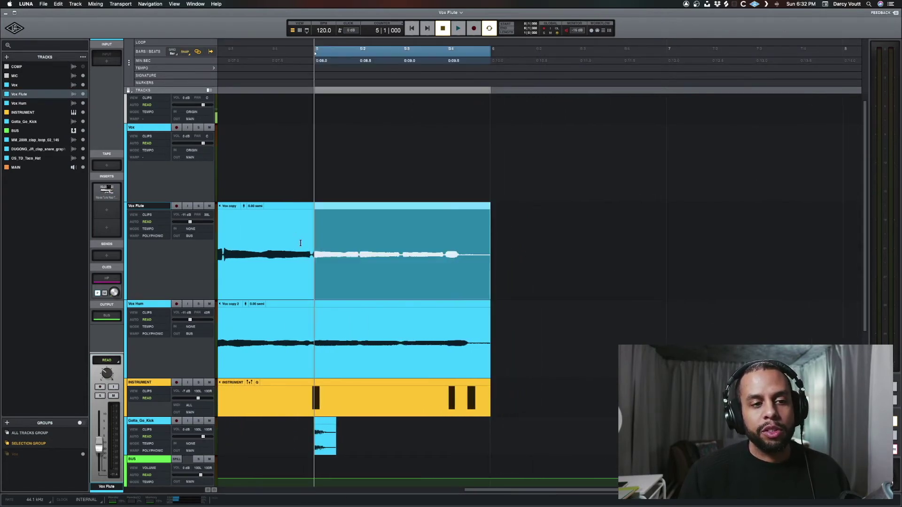
# Step: Select the end of the Vox Flute clip off the grid, from just past bar 6 back to about 5|2|892, and clear it
pyautogui.click(519, 266)
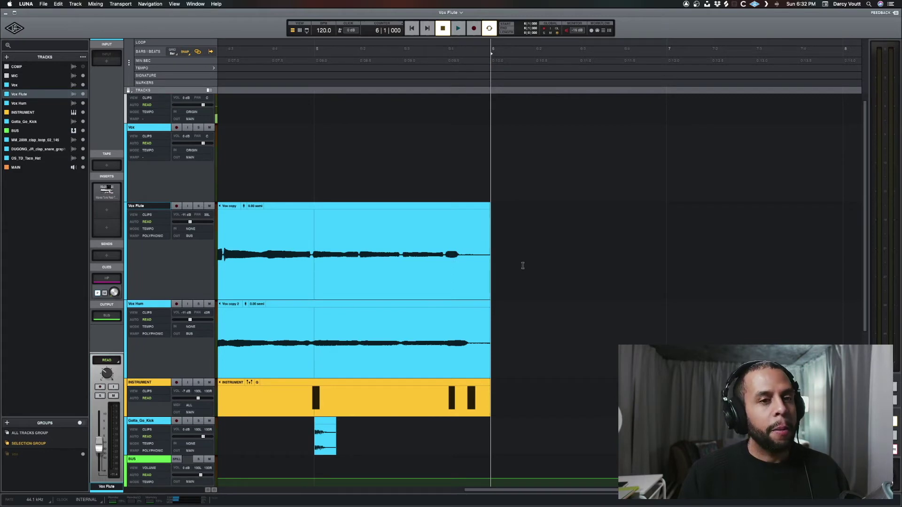
pyautogui.moveTo(499, 260); pyautogui.dragTo(399, 255)
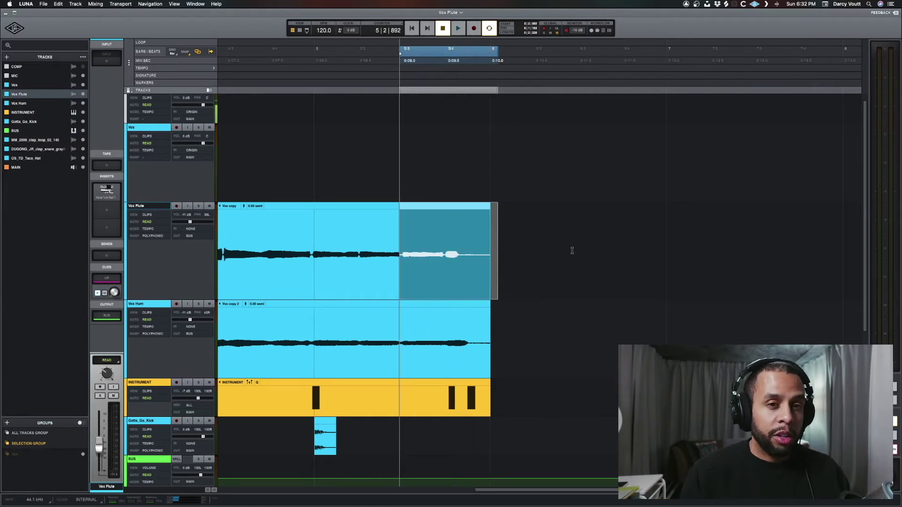
pyautogui.click(496, 241)
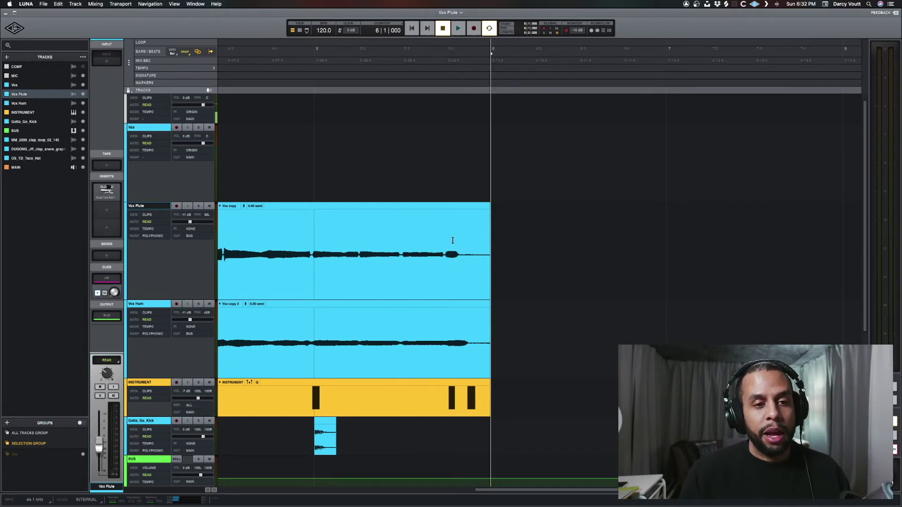
pyautogui.moveTo(453, 241)
pyautogui.mouseDown()
pyautogui.moveTo(392, 240)
pyautogui.moveTo(461, 240)
pyautogui.moveTo(313, 238)
pyautogui.moveTo(491, 242)
pyautogui.moveTo(345, 244)
pyautogui.moveTo(449, 251)
pyautogui.mouseUp()
pyautogui.hscroll(-1, 497, 227)
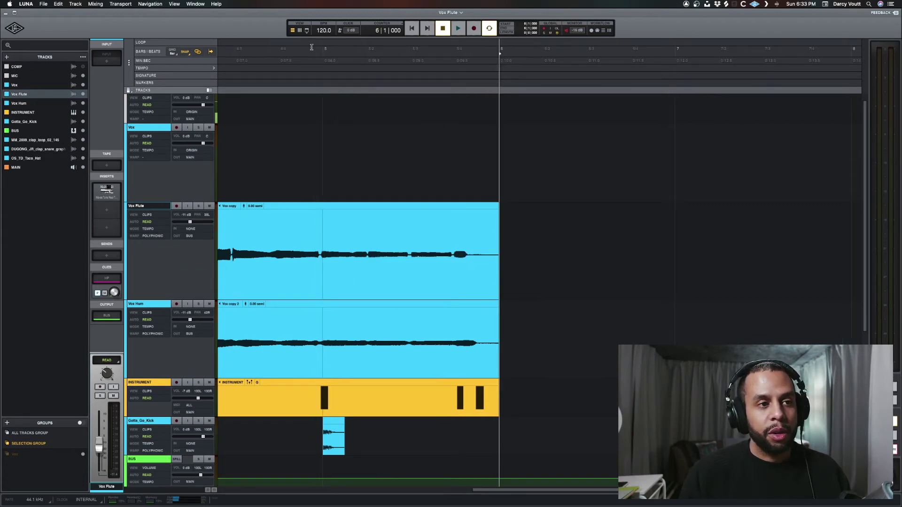
# Step: Turn snap off and select the Vox Flute clip's end freely, from just past bar 6 back to about 5|2|700
pyautogui.click(185, 52)
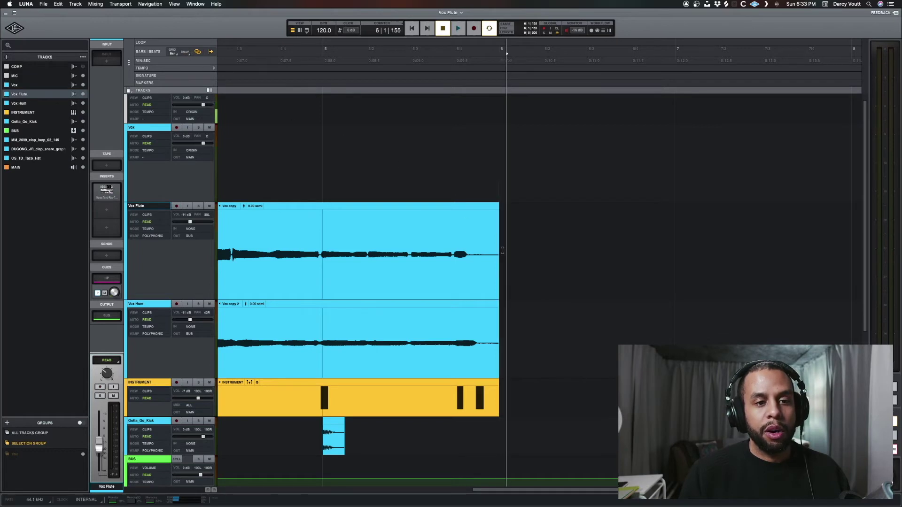
pyautogui.moveTo(505, 216); pyautogui.dragTo(399, 223)
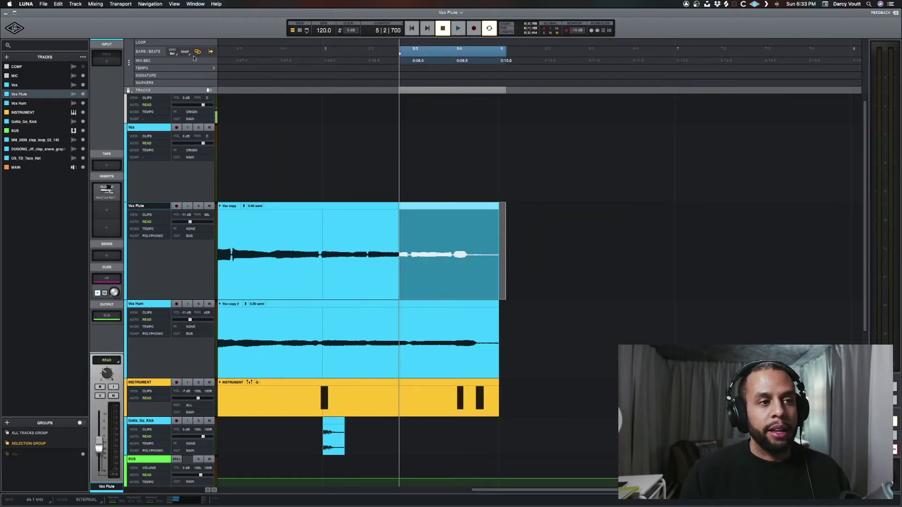
pyautogui.click(492, 206)
pyautogui.click(508, 217)
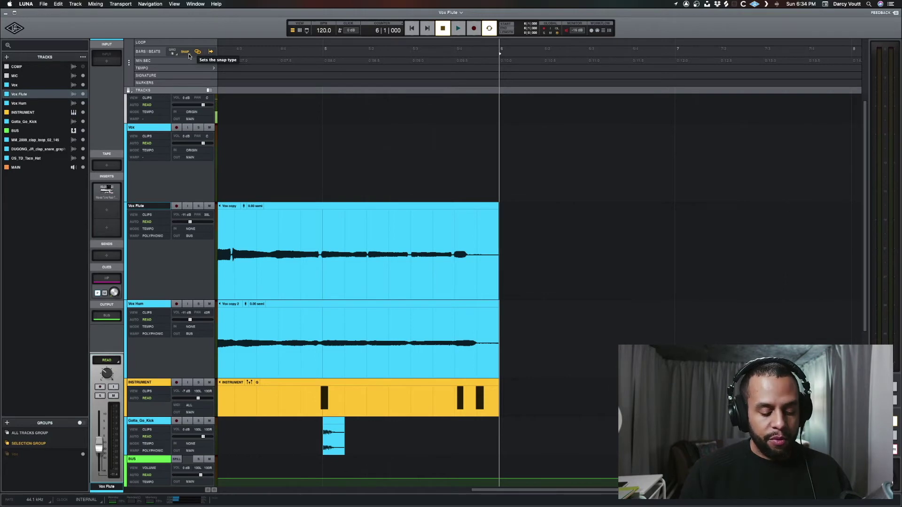
# Step: Try snapped selections on the empty Vox track and place the edit cursor at 5|3|480
pyautogui.moveTo(470, 164); pyautogui.dragTo(445, 162)
pyautogui.moveTo(316, 165); pyautogui.dragTo(469, 170)
pyautogui.click(437, 170)
pyautogui.scroll(-1, 437, 170)
pyautogui.scroll(-1, 422, 183)
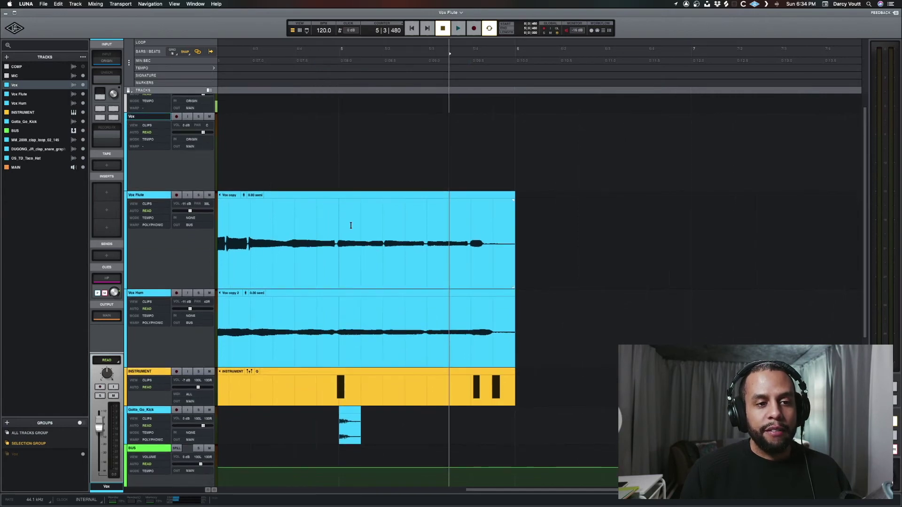
# Step: Copy the first beat of bar 5 from the Vox Flute clip and paste it at beat 2 of bar 6
pyautogui.moveTo(351, 225); pyautogui.dragTo(378, 222)
pyautogui.hotkey('ctrl', 'c')
pyautogui.click(559, 230)
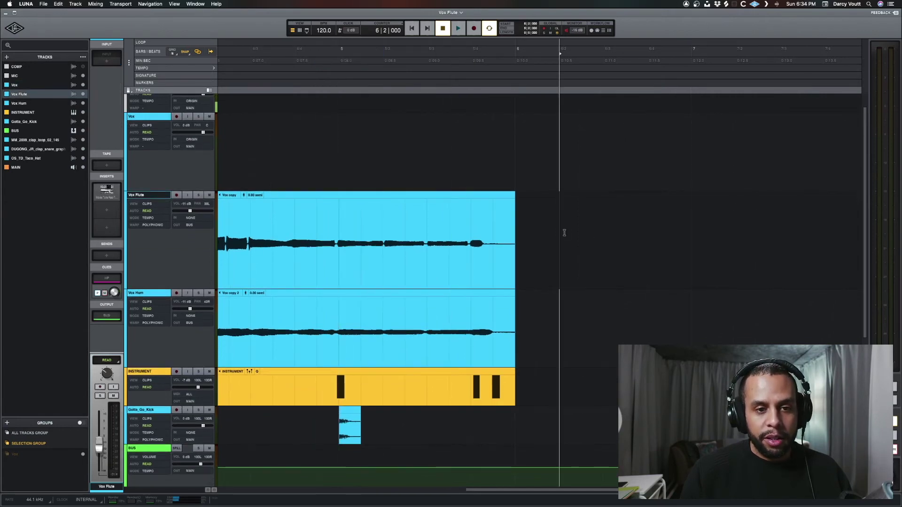
pyautogui.hotkey('ctrl', 'v')
# Step: Copy beat 3 of bar 5 from the Vox Flute clip and paste it at beat 3 of bar 6
pyautogui.click(448, 225)
pyautogui.moveTo(425, 226); pyautogui.dragTo(471, 225)
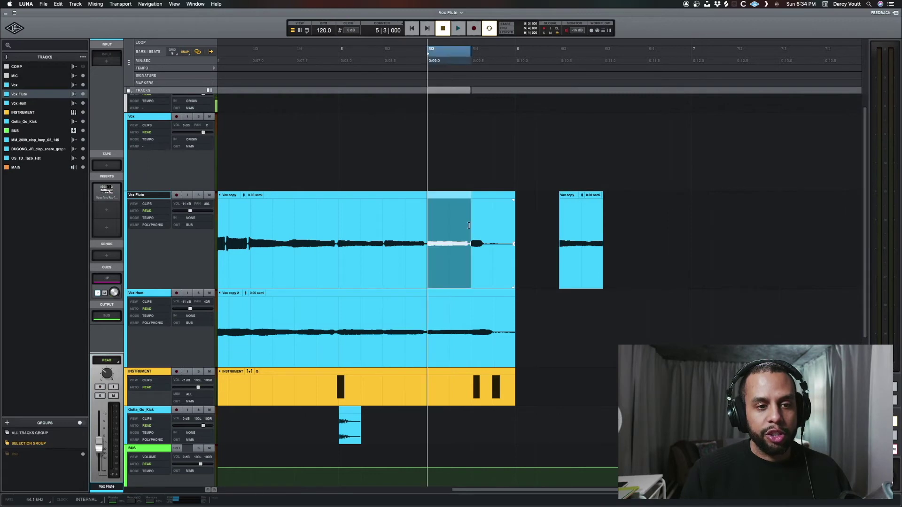
pyautogui.click(626, 225)
pyautogui.click(602, 230)
pyautogui.hotkey('ctrl', 'v')
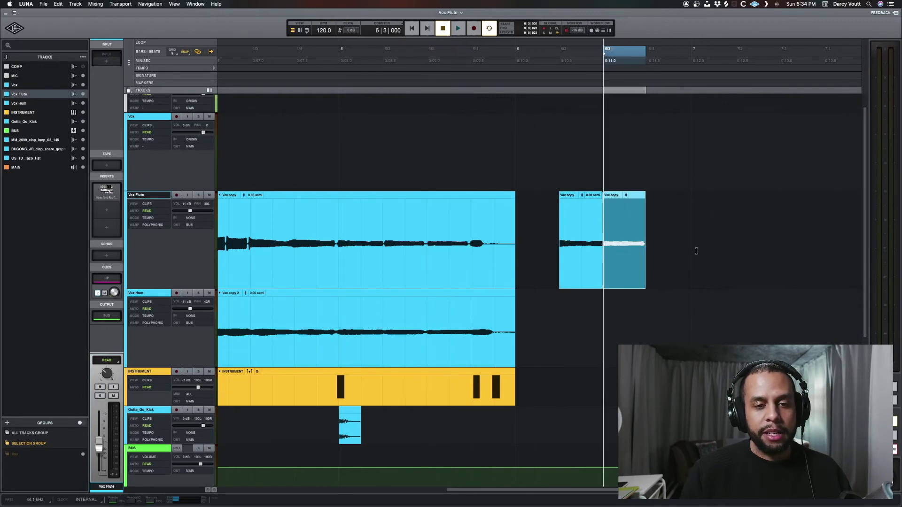
# Step: Create a short crossfade where the two pasted Vox Flute clips meet, and deselect the clips
pyautogui.moveTo(602, 244); pyautogui.dragTo(597, 244)
pyautogui.click(625, 268)
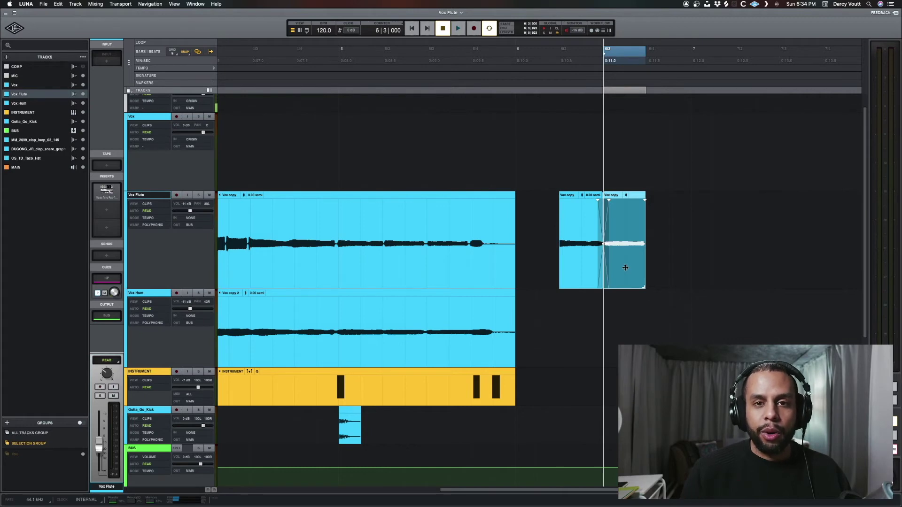
pyautogui.press('Escape')
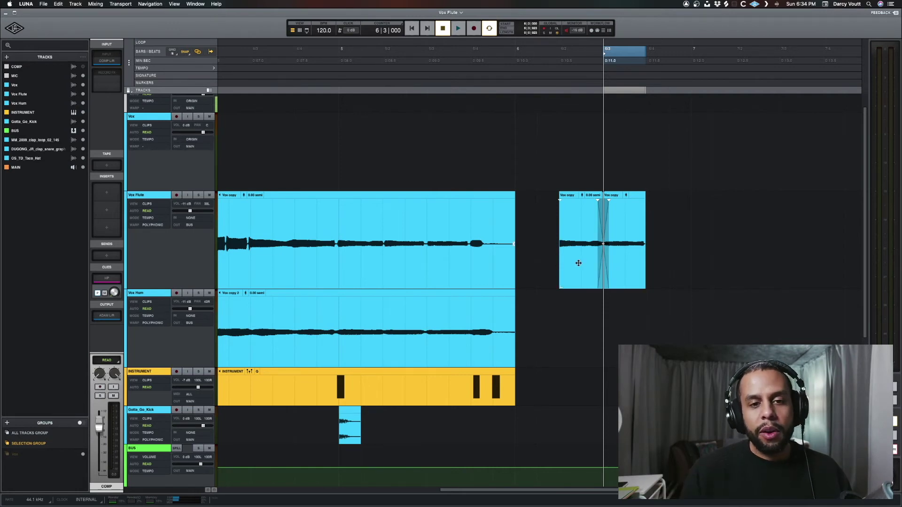
# Step: Show the track versions column and rename the Vox Flute track's V1 version as Version 1
pyautogui.click(359, 250)
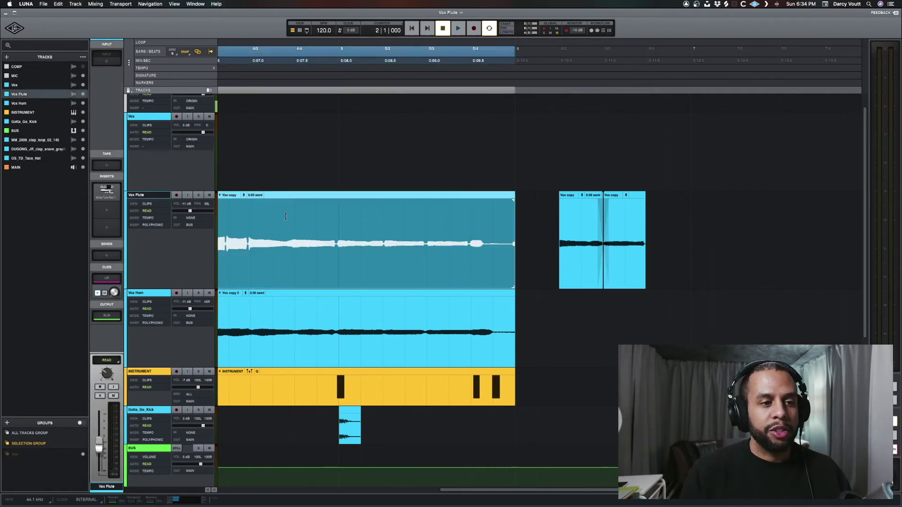
pyautogui.click(209, 91)
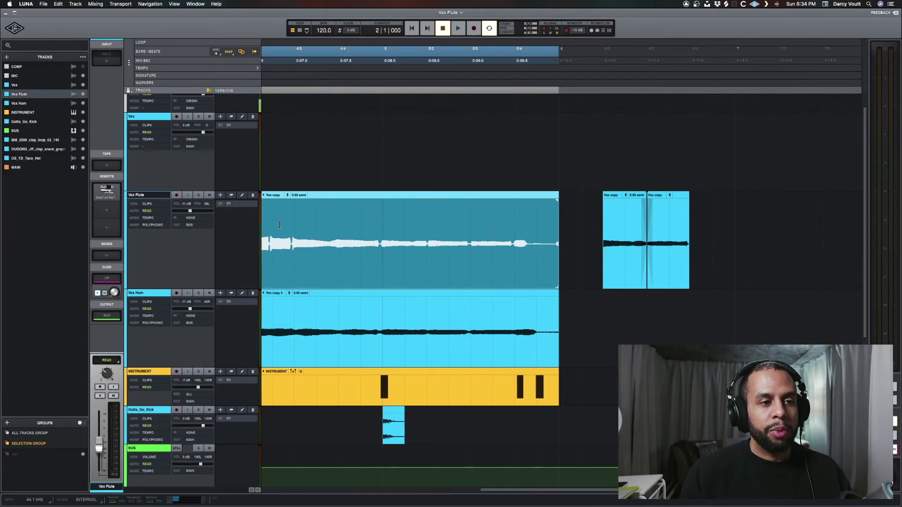
pyautogui.doubleClick(232, 208)
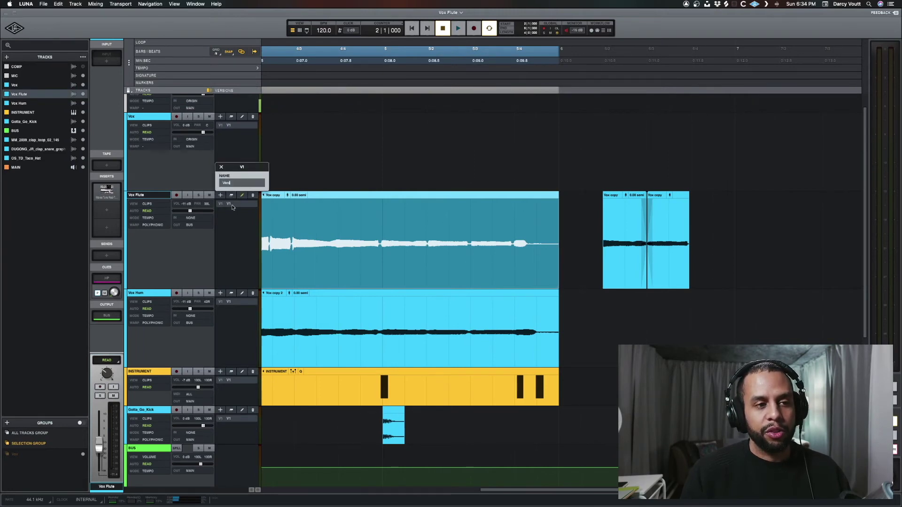
pyautogui.press('Return')
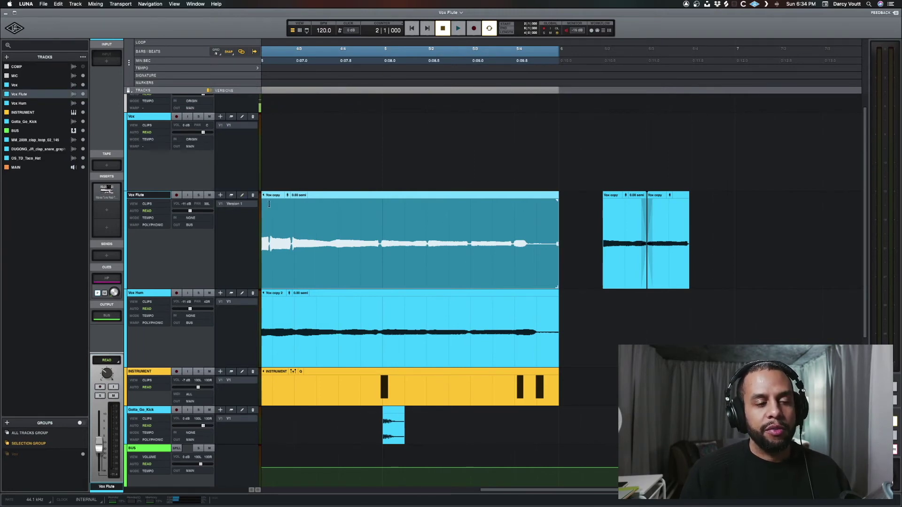
# Step: Delete the two crossfaded clips in bar 6 of the Vox Flute track
pyautogui.click(404, 244)
pyautogui.doubleClick(404, 244)
pyautogui.moveTo(708, 248); pyautogui.dragTo(599, 245)
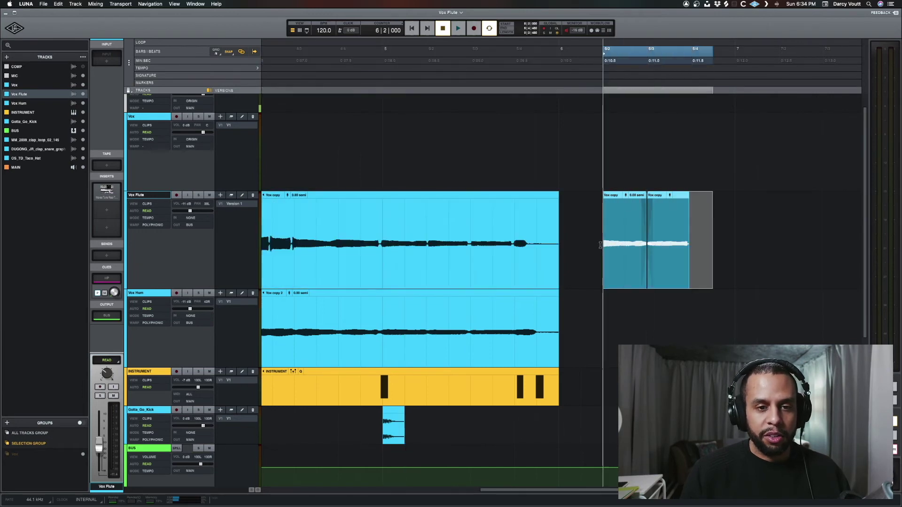
pyautogui.press('Delete')
# Step: Duplicate the Vox Flute track's Version 1 with its clip and delete the surplus V3 copy
pyautogui.hscroll(-4, 487, 261)
pyautogui.click(486, 261)
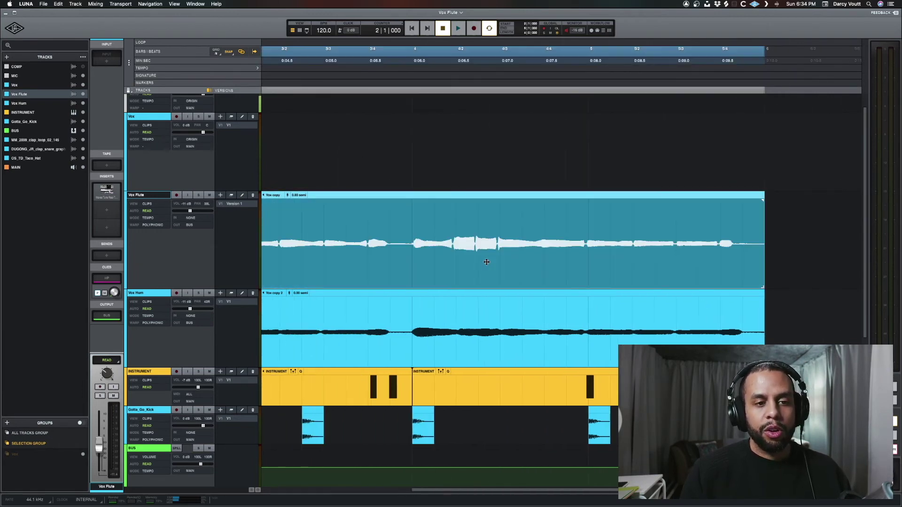
pyautogui.scroll(-2, 485, 261)
pyautogui.hscroll(-5, 438, 255)
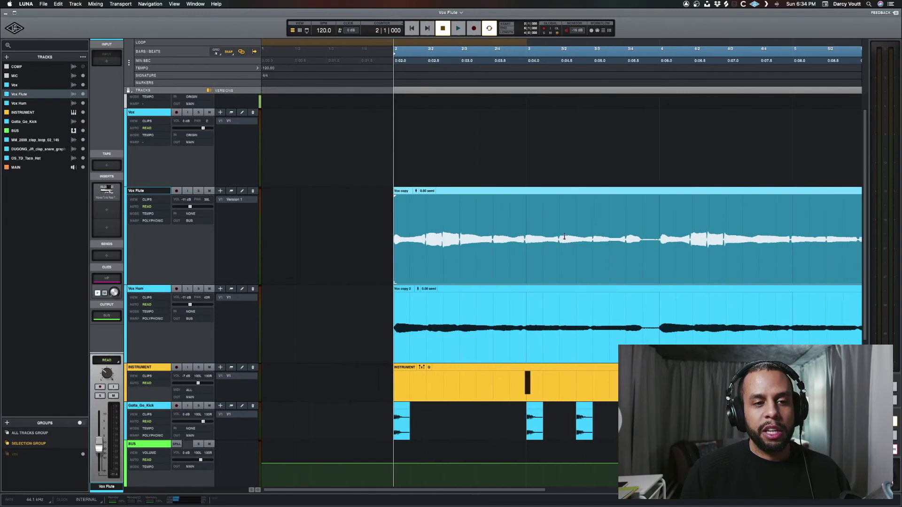
pyautogui.hscroll(1, 269, 184)
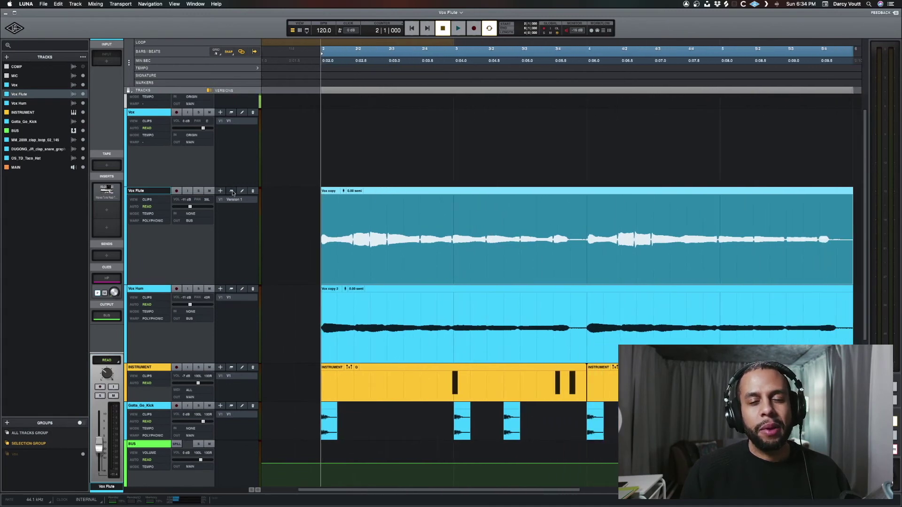
pyautogui.click(231, 191)
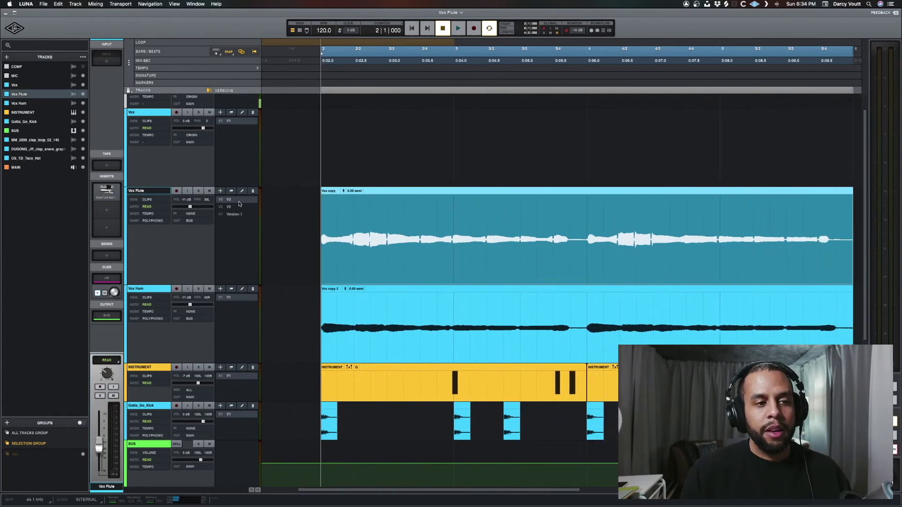
pyautogui.click(252, 191)
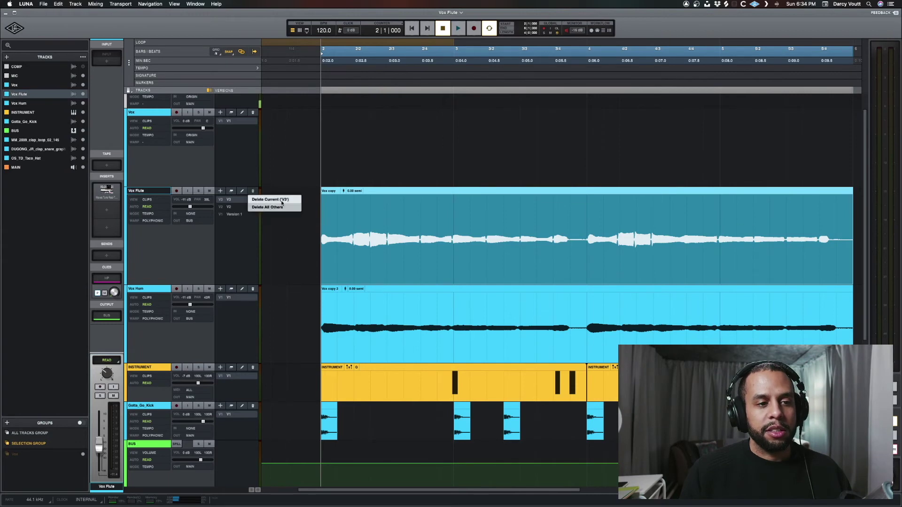
pyautogui.click(280, 200)
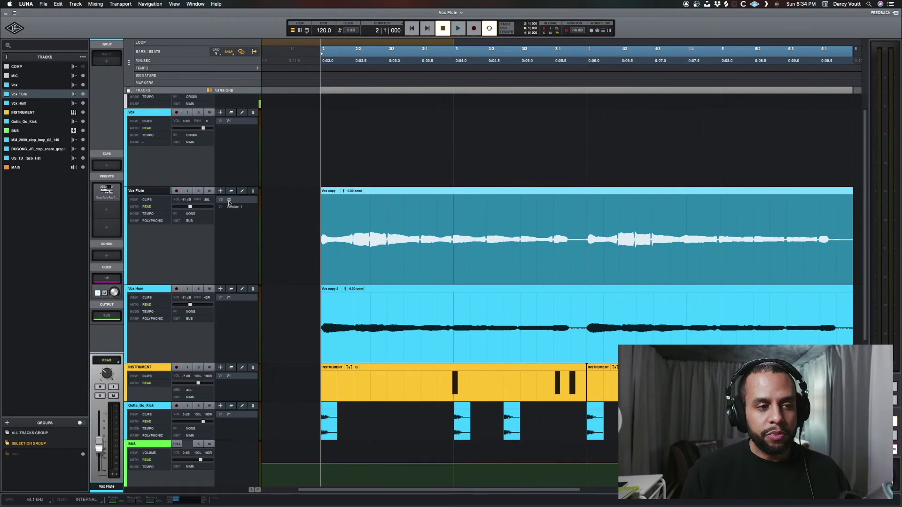
# Step: Rename the Vox Flute track's V2 version as Verse 2 and reverse its clip
pyautogui.doubleClick(229, 201)
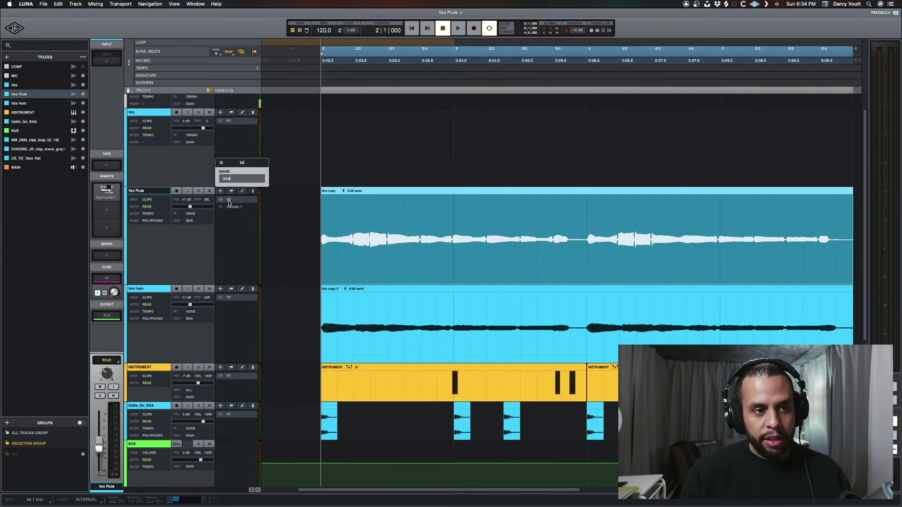
pyautogui.press('Return')
pyautogui.hscroll(-2, 567, 218)
pyautogui.scroll(-2, 566, 219)
pyautogui.scroll(-1, 497, 235)
pyautogui.rightClick(497, 235)
pyautogui.click(517, 279)
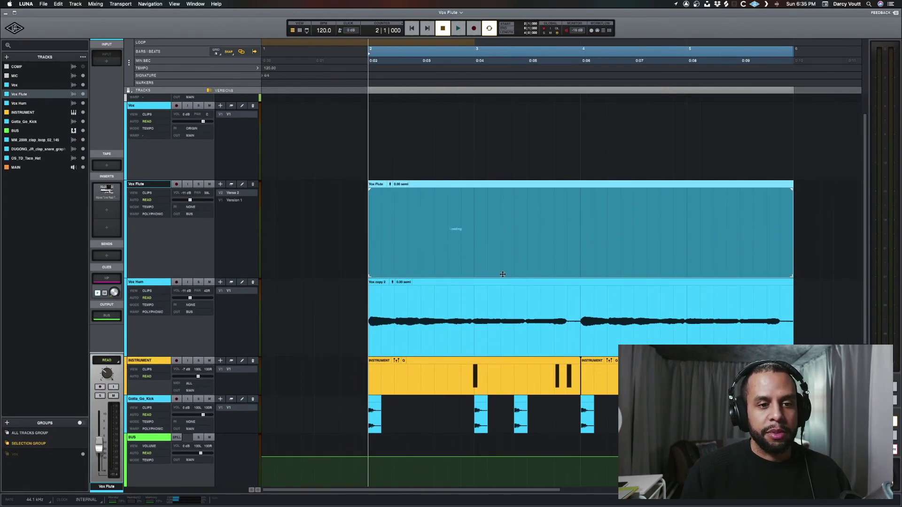
# Step: Switch the Vox Flute track to Version 1 and copy the section from 3|3|480 to the start of bar 4
pyautogui.hscroll(4, 364, 239)
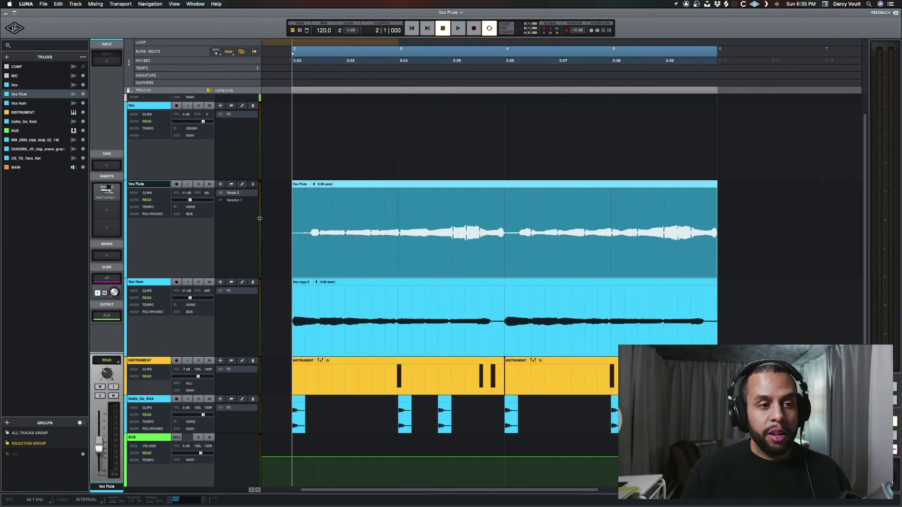
pyautogui.click(236, 202)
pyautogui.click(438, 195)
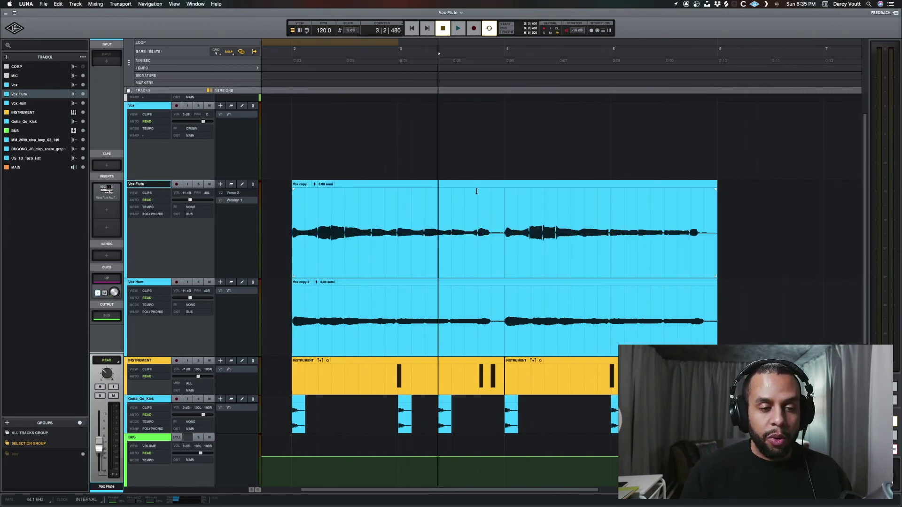
pyautogui.moveTo(465, 214); pyautogui.dragTo(505, 214)
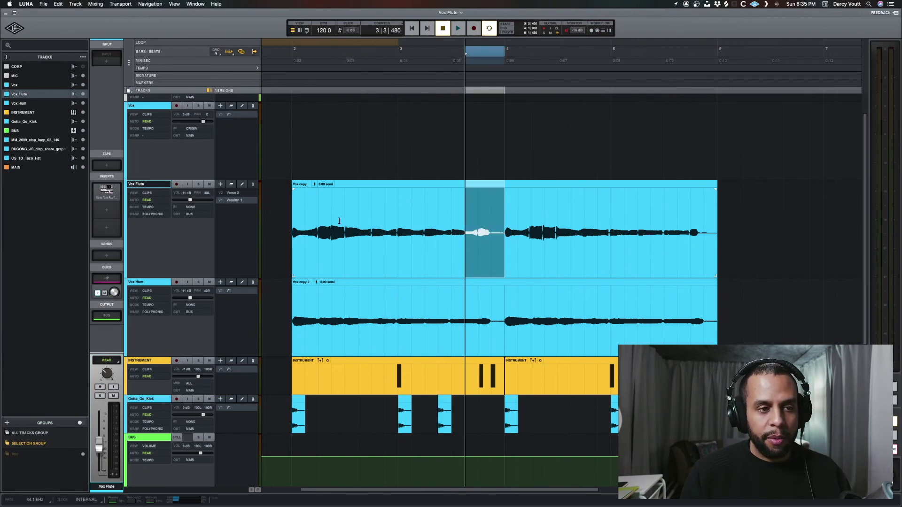
# Step: Paste the copied section into Verse 2 at its original position, undo that paste, and paste it at 4|3|000 instead
pyautogui.click(243, 193)
pyautogui.press('super+v')
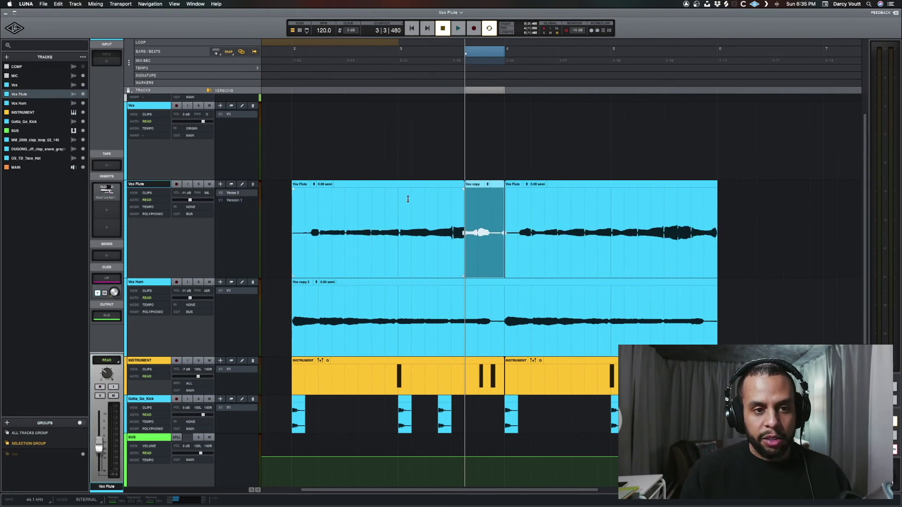
pyautogui.press('super+z')
pyautogui.click(557, 212)
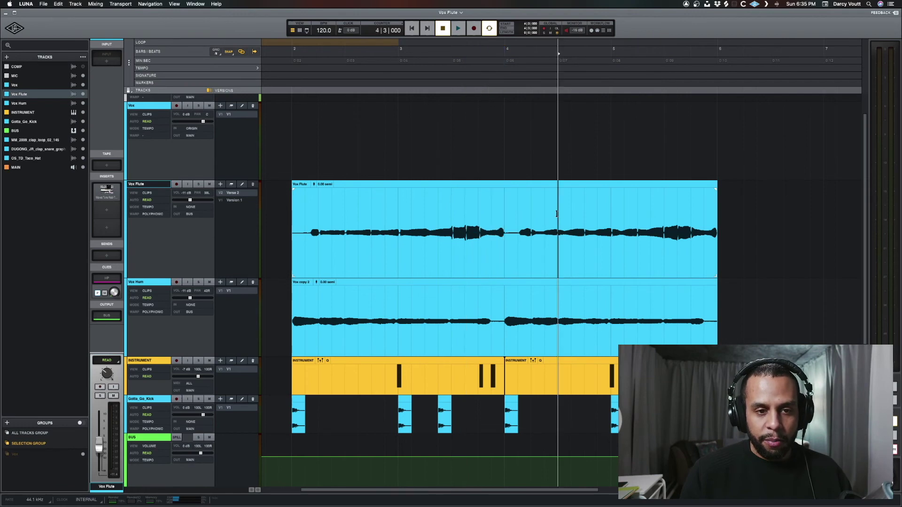
pyautogui.press('super+v')
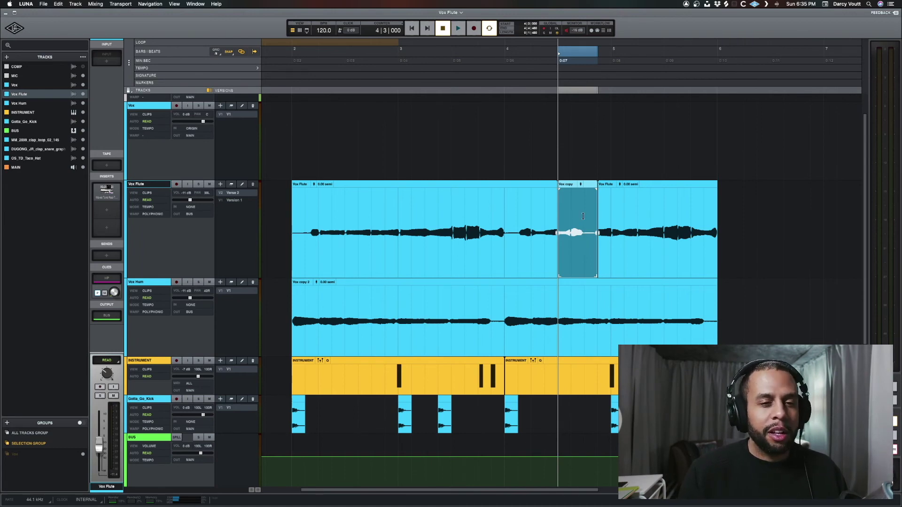
# Step: Try pasting the copied section off the grid at 4|1|562 in the Vox Flute track, and undo the paste
pyautogui.click(533, 216)
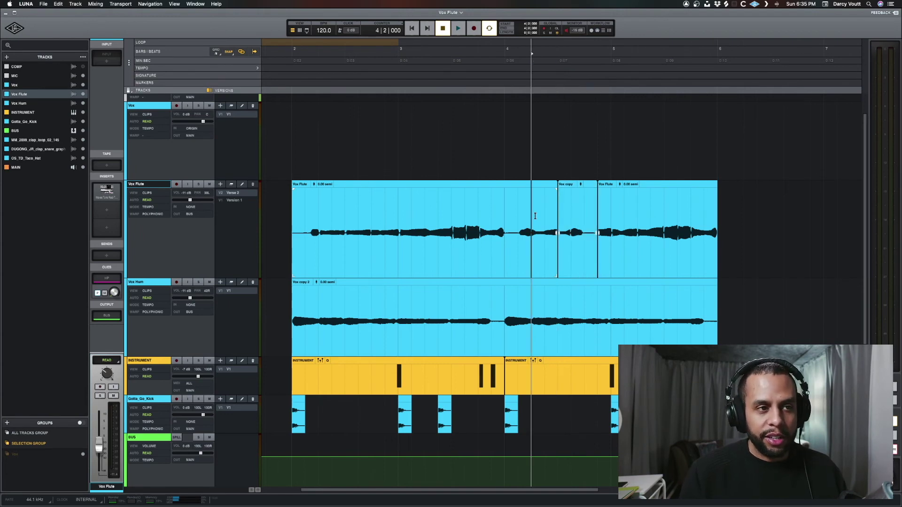
pyautogui.click(520, 220)
pyautogui.tripleClick(525, 220)
pyautogui.click(523, 220)
pyautogui.click(510, 213)
pyautogui.click(520, 222)
pyautogui.press('space')
pyautogui.press('space')
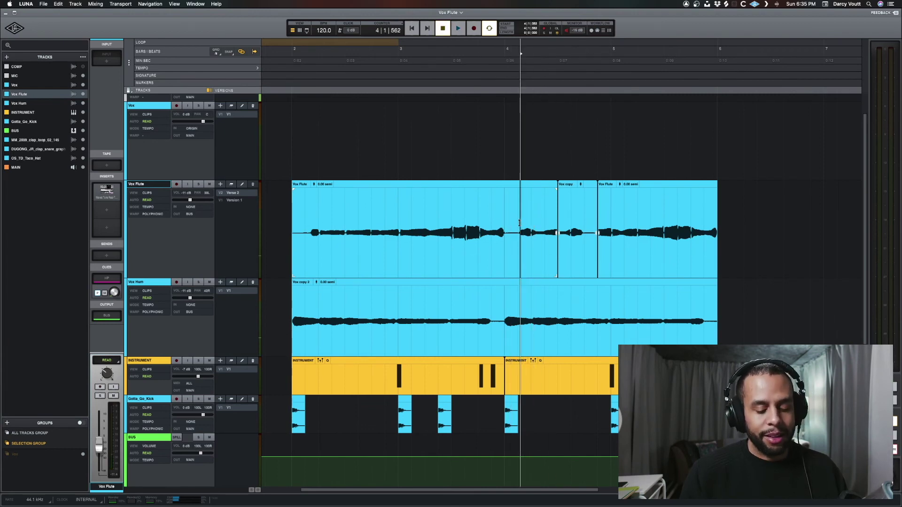
pyautogui.press('super+v')
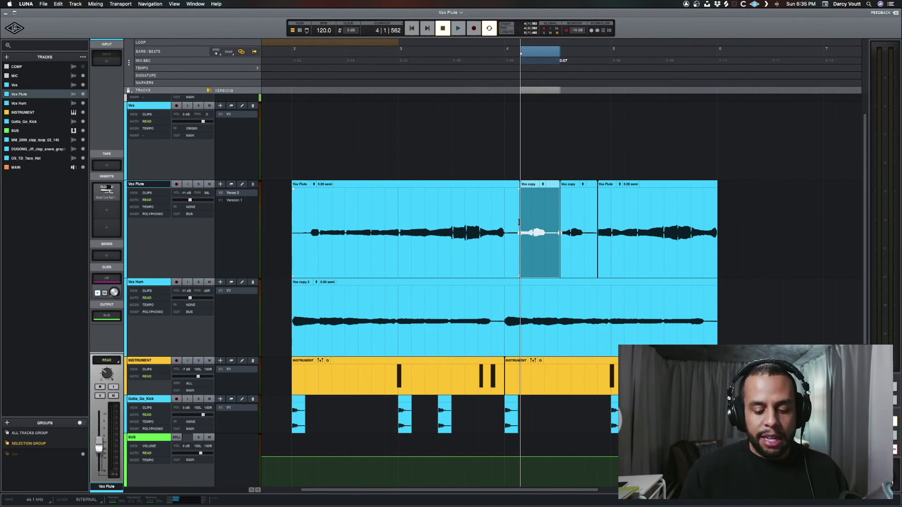
pyautogui.click(492, 229)
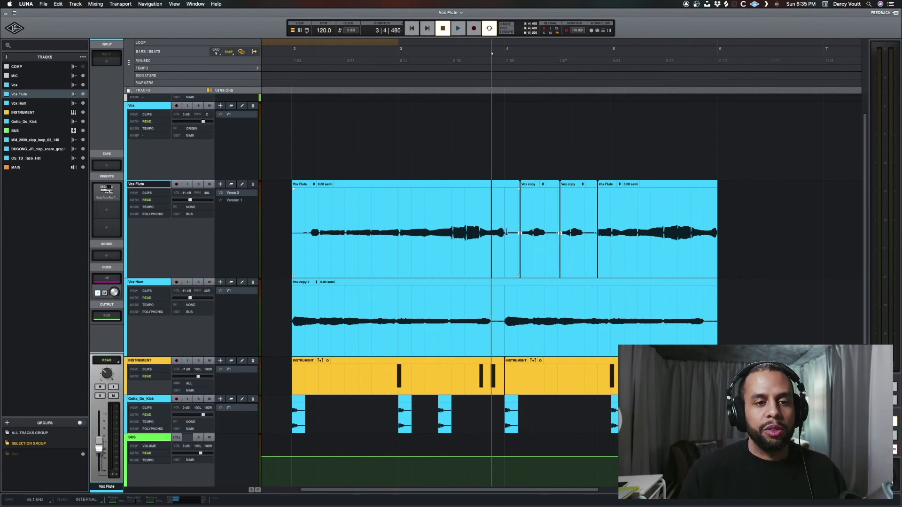
pyautogui.press('super+z')
# Step: Paste the copied section at the start of bar 4 in the Vox Flute track and switch snapping to Relative
pyautogui.doubleClick(507, 237)
pyautogui.moveTo(504, 217); pyautogui.dragTo(541, 216)
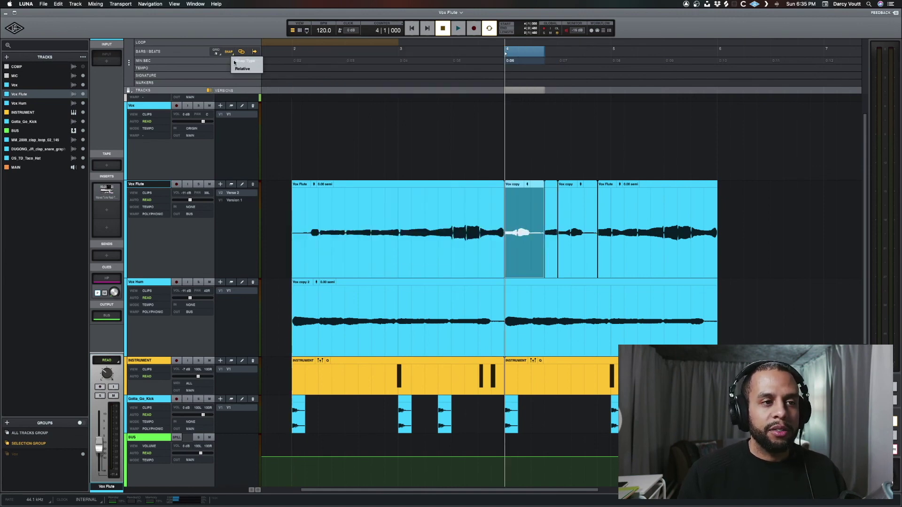
pyautogui.click(412, 235)
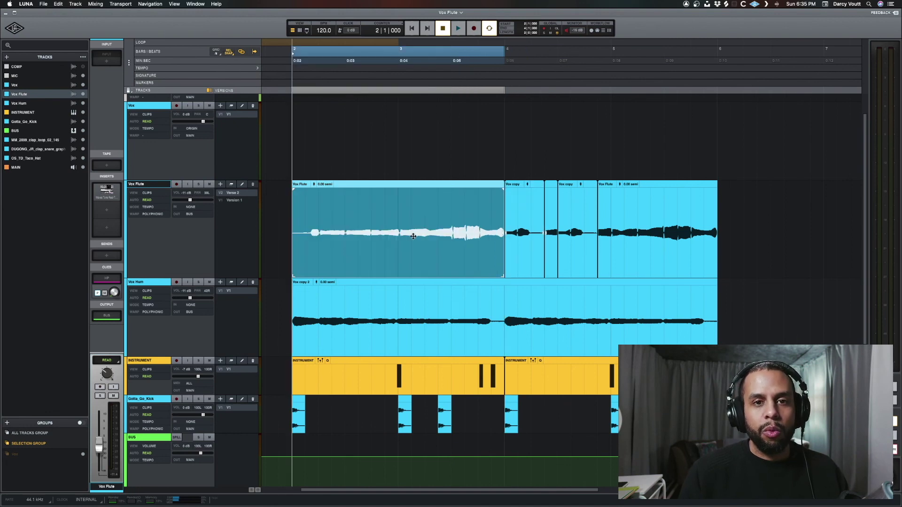
# Step: Zoom in on the start of the Vox Flute clip and try a short off-grid selection starting at 2|2|074
pyautogui.press('z')
pyautogui.press('t')
pyautogui.press('t')
pyautogui.hscroll(4, 489, 234)
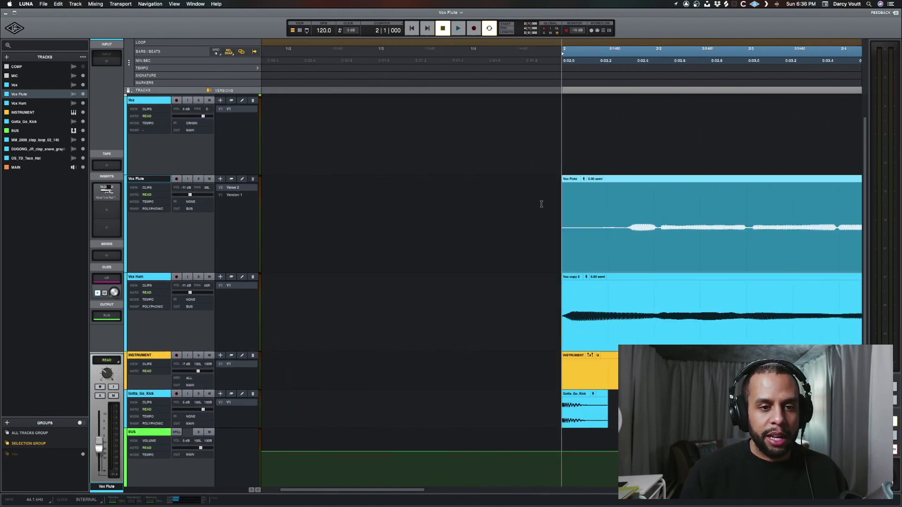
pyautogui.hscroll(5, 542, 204)
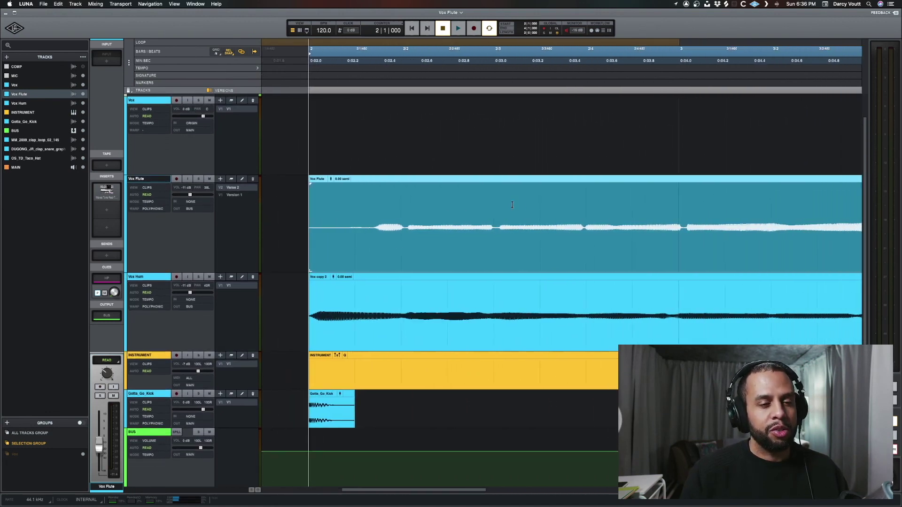
pyautogui.moveTo(401, 209); pyautogui.dragTo(444, 205)
pyautogui.click(400, 207)
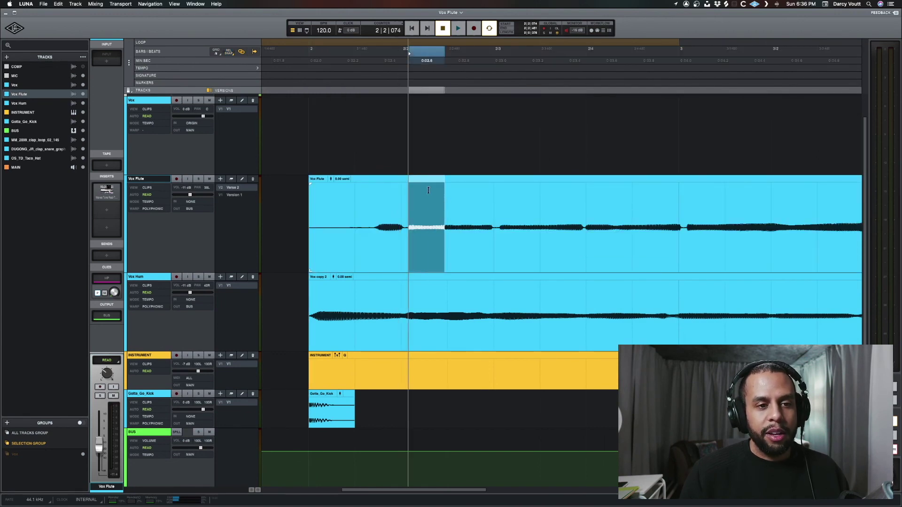
# Step: Select a grid-aligned half beat of the Vox Flute clip starting at 2|2|000
pyautogui.scroll(-1, 427, 190)
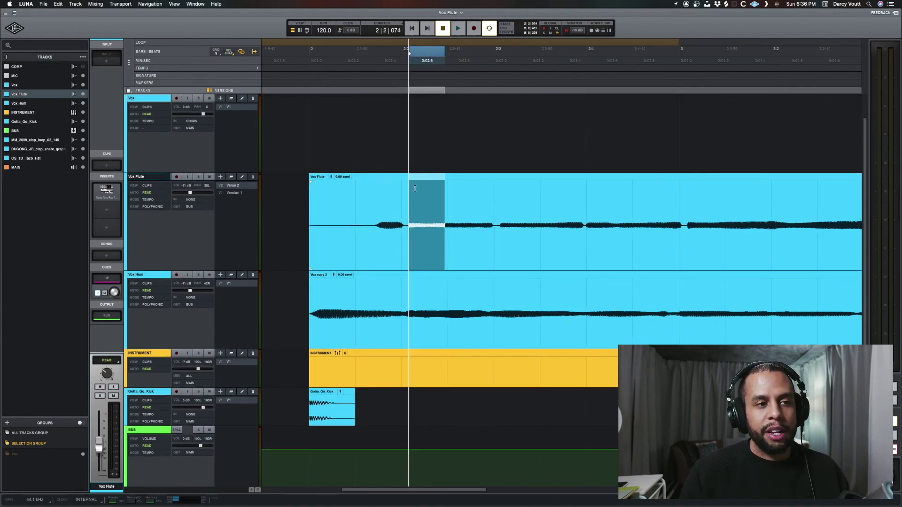
pyautogui.click(420, 136)
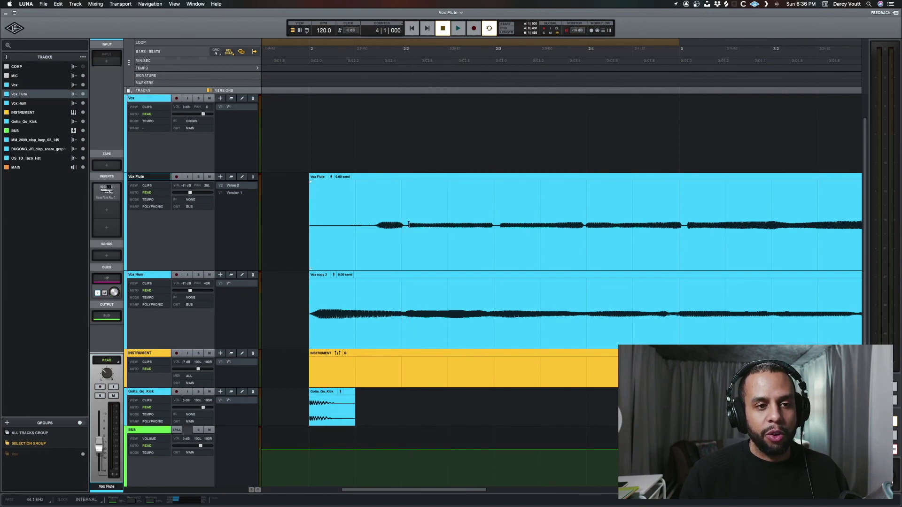
pyautogui.moveTo(408, 225); pyautogui.dragTo(436, 223)
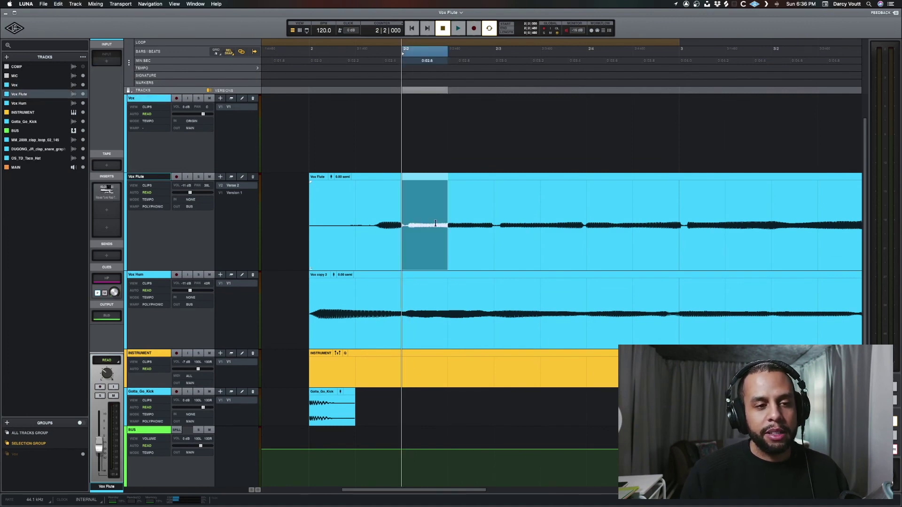